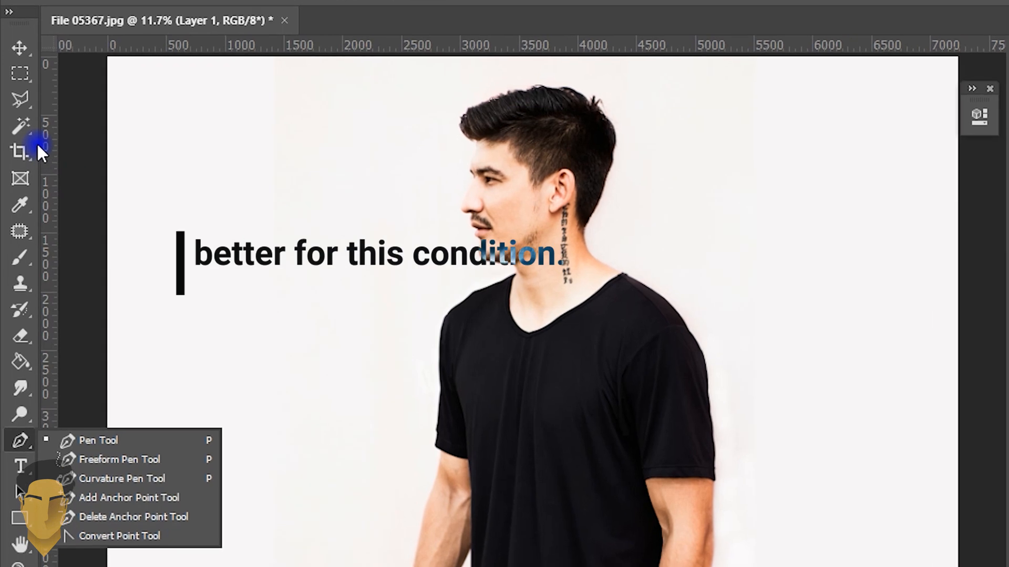
# Select the man's black T-shirt with the Magic Wand tool at tolerance 30.
pyautogui.click(15, 131)
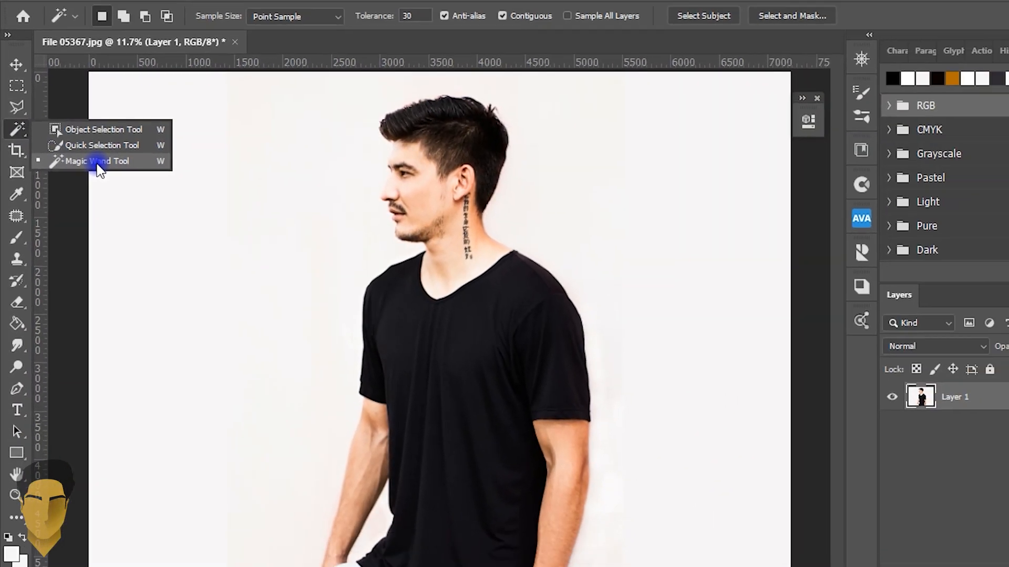
pyautogui.click(97, 162)
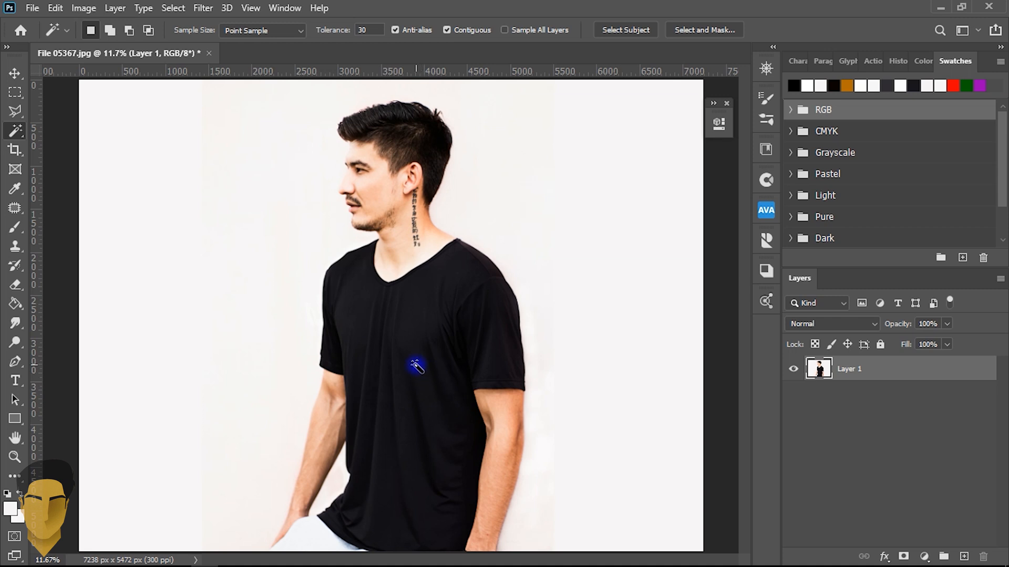
pyautogui.click(417, 365)
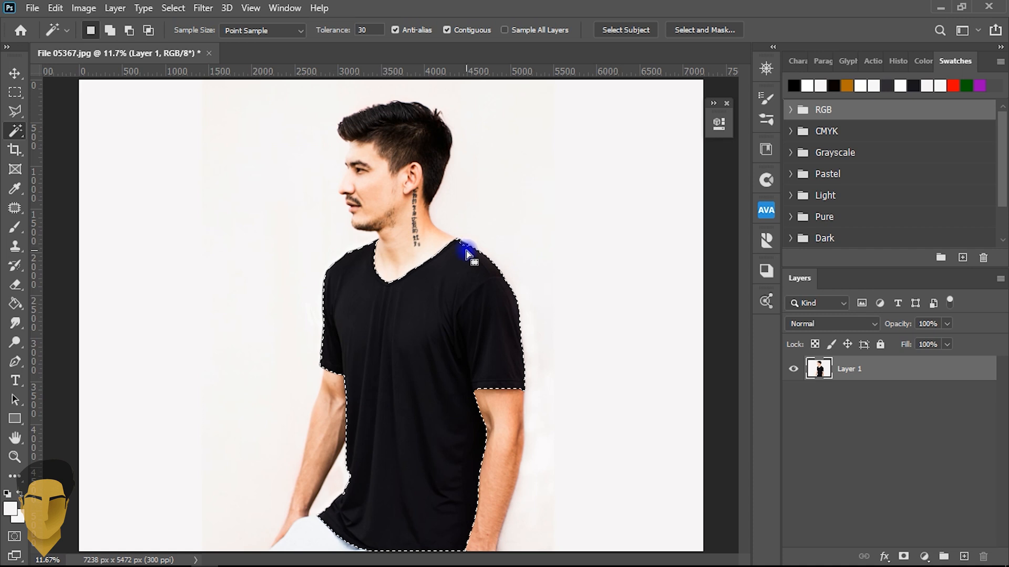
# Add the missed patch at the shirt's shoulder seam beside the neck to the selection with the Quick Selection tool.
pyautogui.scroll(5, 465, 248)
pyautogui.scroll(12, 467, 245)
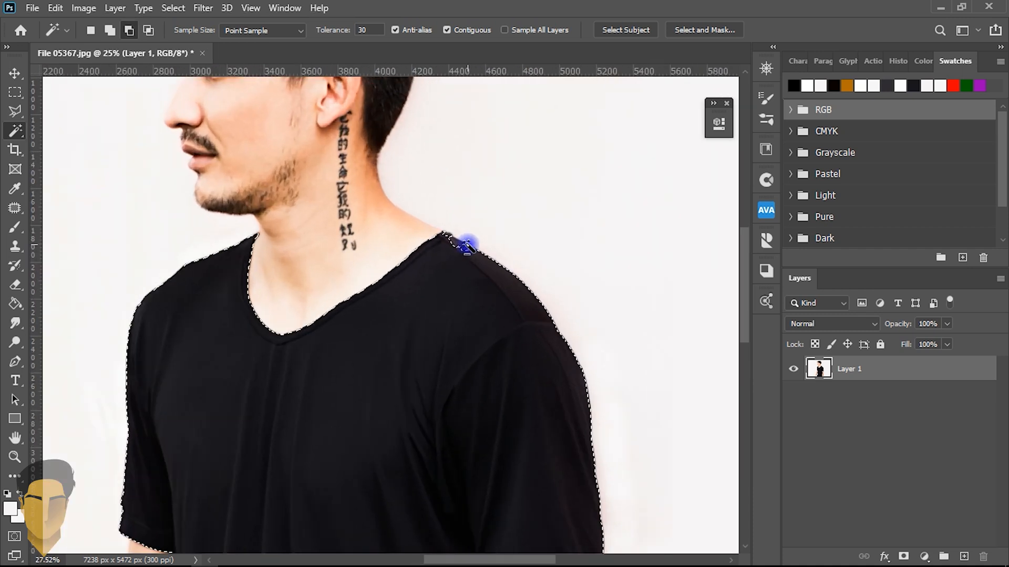
pyautogui.keyDown('alt'); pyautogui.click(433, 239); pyautogui.keyUp('alt')
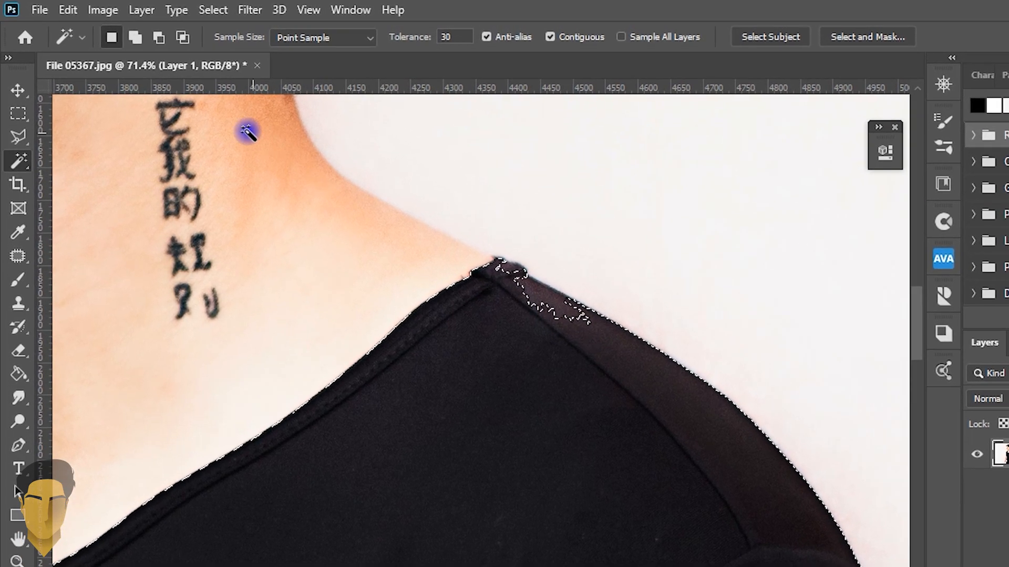
pyautogui.click(181, 53)
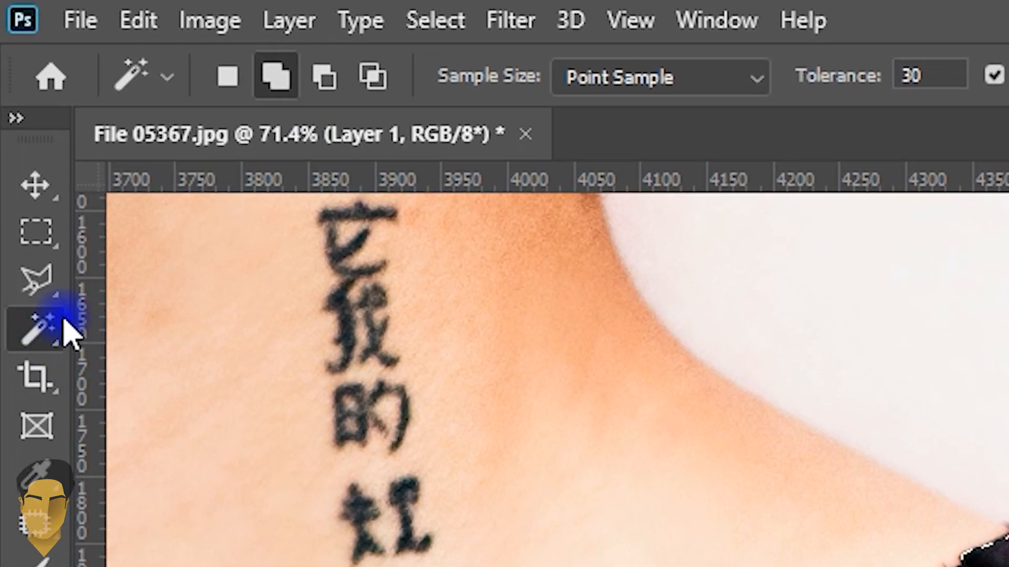
pyautogui.moveTo(35, 337); pyautogui.dragTo(169, 378)
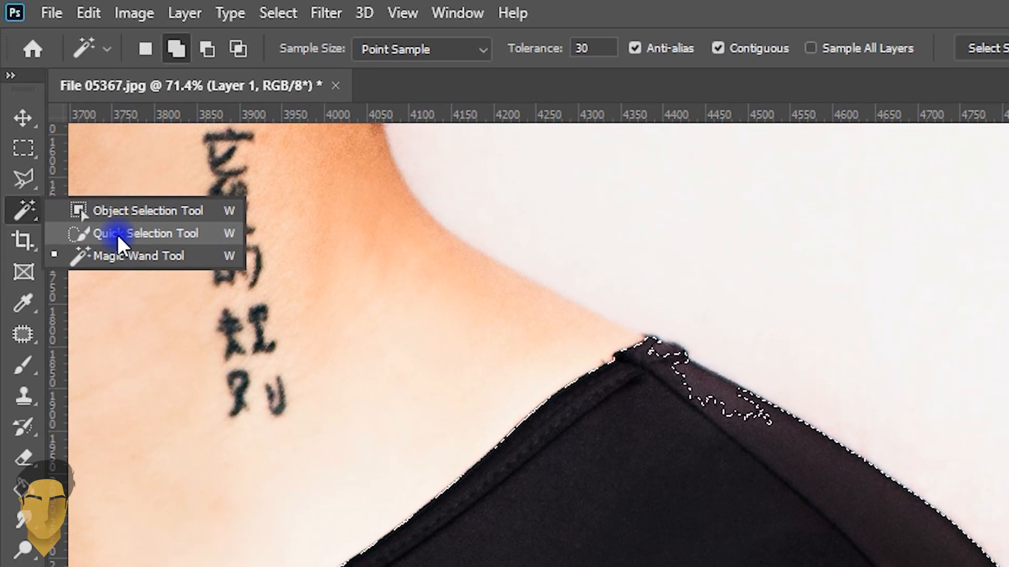
pyautogui.moveTo(118, 234); pyautogui.dragTo(118, 234)
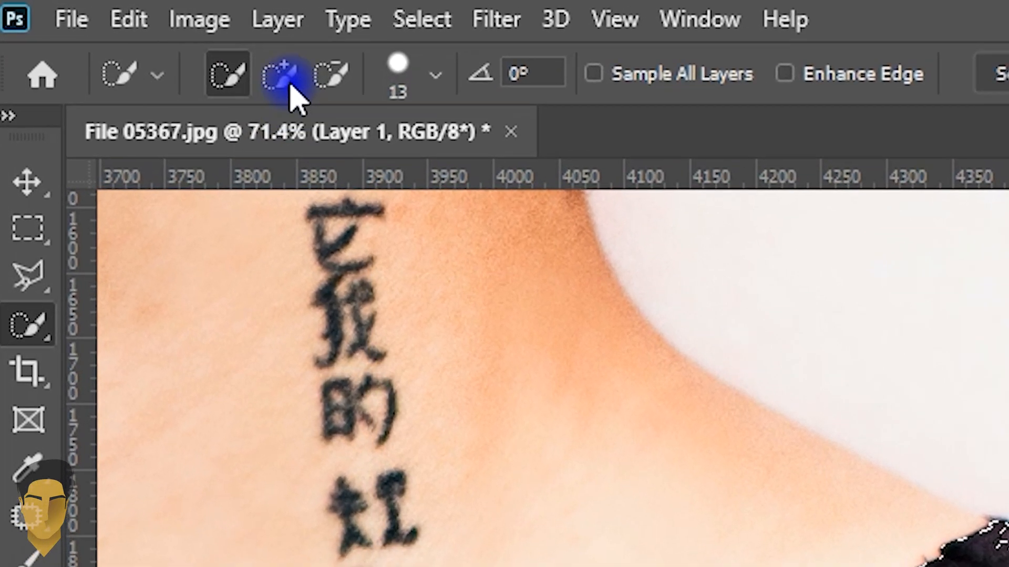
pyautogui.click(208, 60)
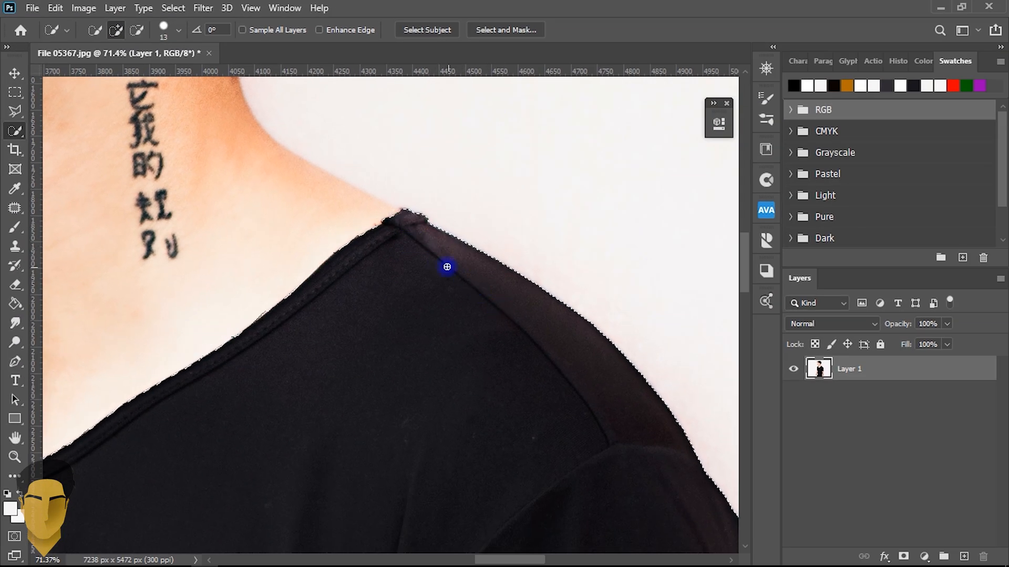
pyautogui.scroll(-8, 427, 267)
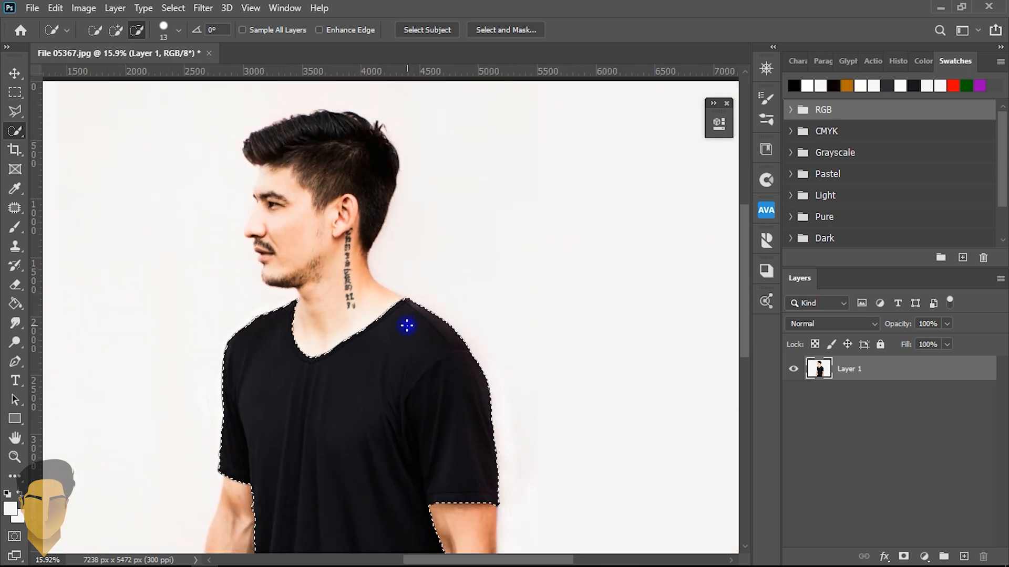
pyautogui.scroll(-3, 316, 421)
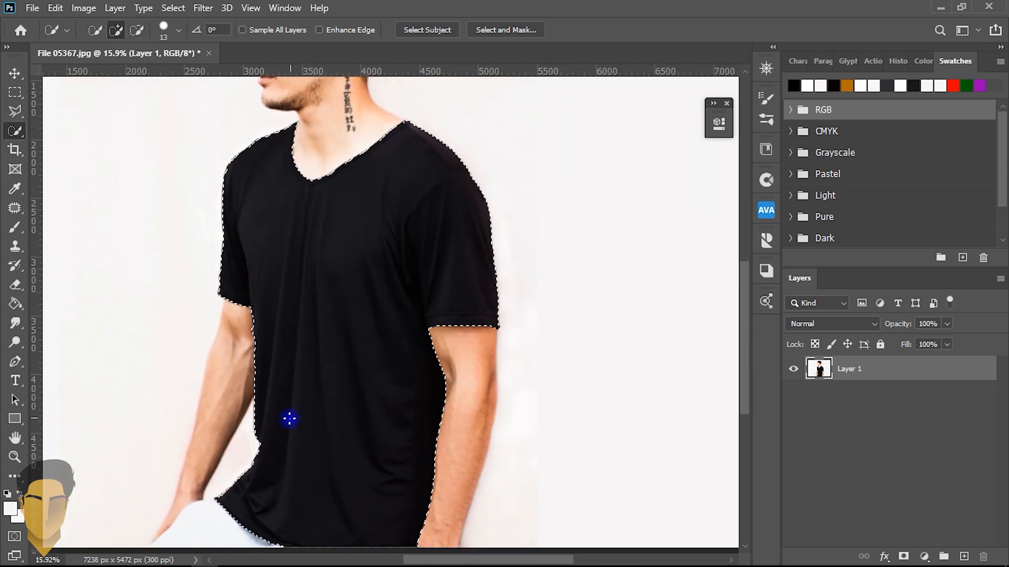
# Subtract the arm skin below the short sleeve from the selection so its edge follows the side of the shirt.
pyautogui.keyDown('alt'); pyautogui.scroll(5, 259, 320); pyautogui.keyUp('alt')
pyautogui.keyDown('alt'); pyautogui.scroll(8, 259, 316); pyautogui.keyUp('alt')
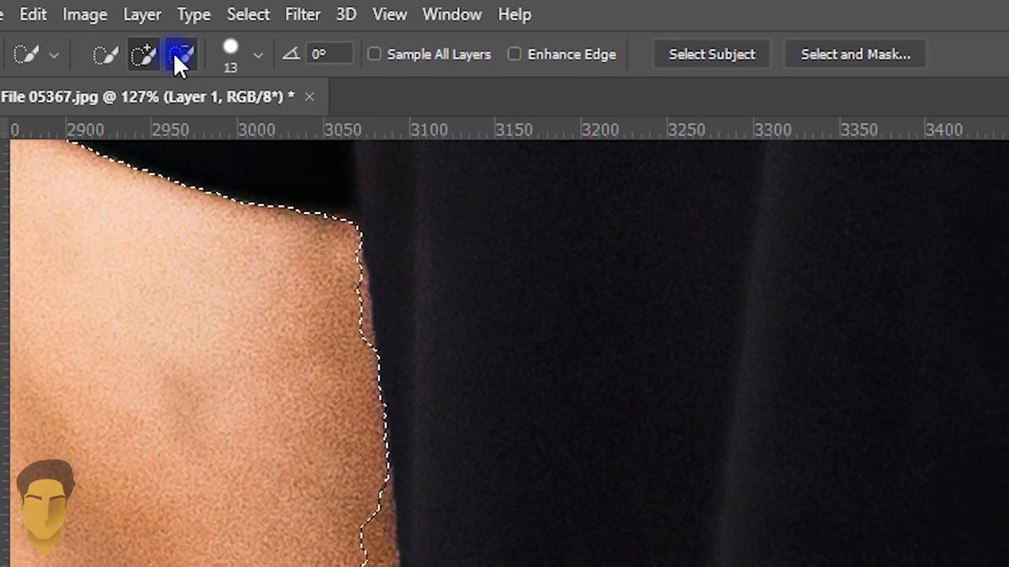
pyautogui.click(179, 58)
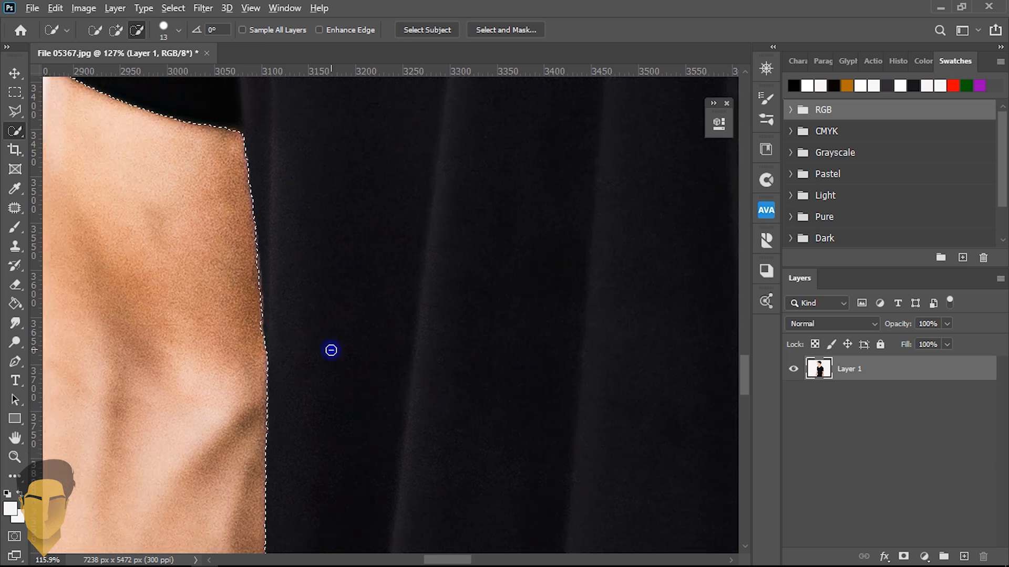
# Examine the selection outline along the shirt's side, hem and sleeves for missed or excess areas.
pyautogui.scroll(-3, 347, 355)
pyautogui.scroll(-3, 399, 378)
pyautogui.scroll(-4, 416, 387)
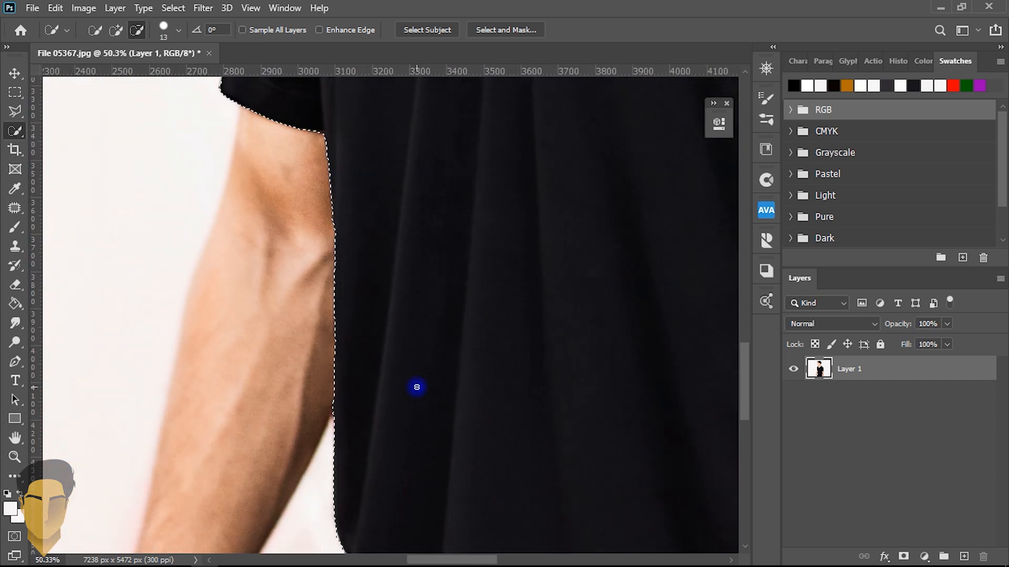
pyautogui.scroll(-3, 415, 389)
pyautogui.scroll(-2, 415, 406)
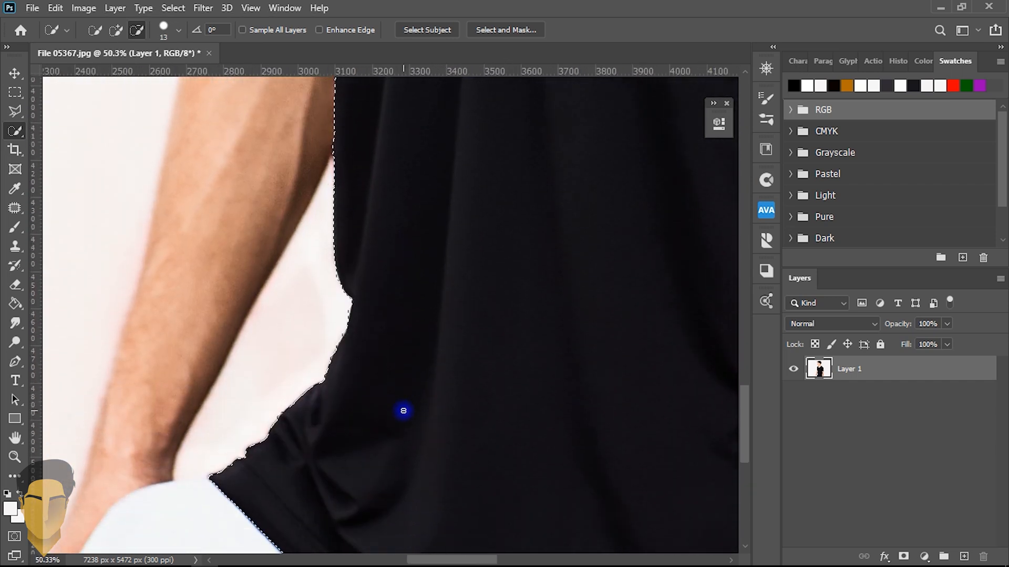
pyautogui.scroll(-2, 417, 419)
pyautogui.scroll(-4, 506, 444)
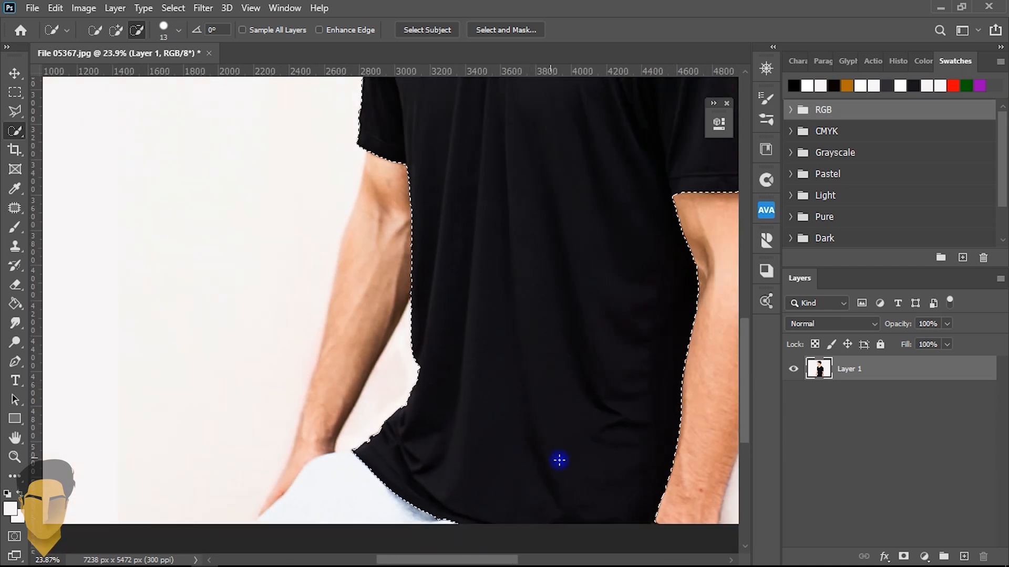
pyautogui.scroll(-4, 657, 484)
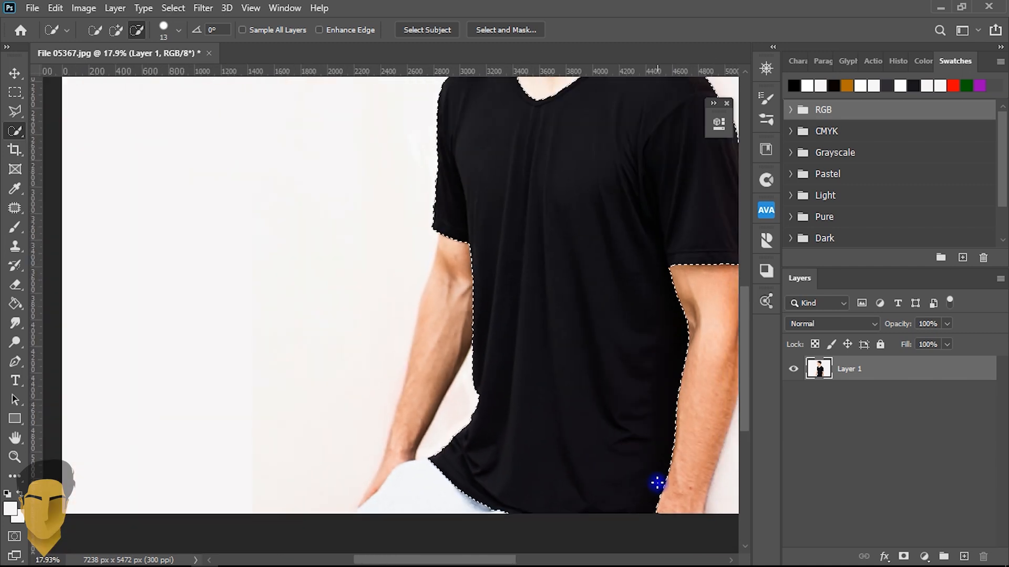
pyautogui.scroll(-4, 657, 483)
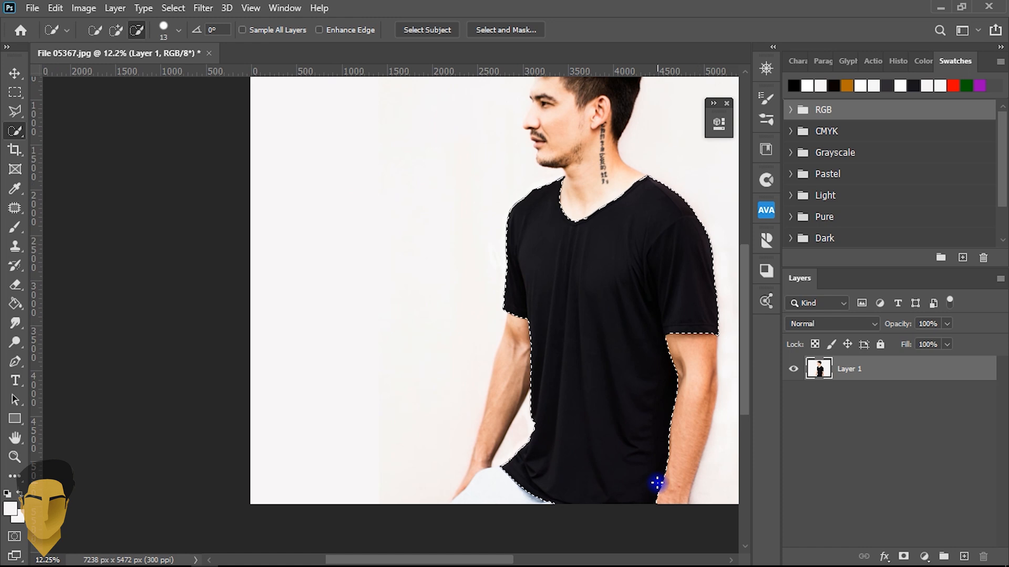
pyautogui.scroll(1, 436, 432)
pyautogui.scroll(1, 452, 433)
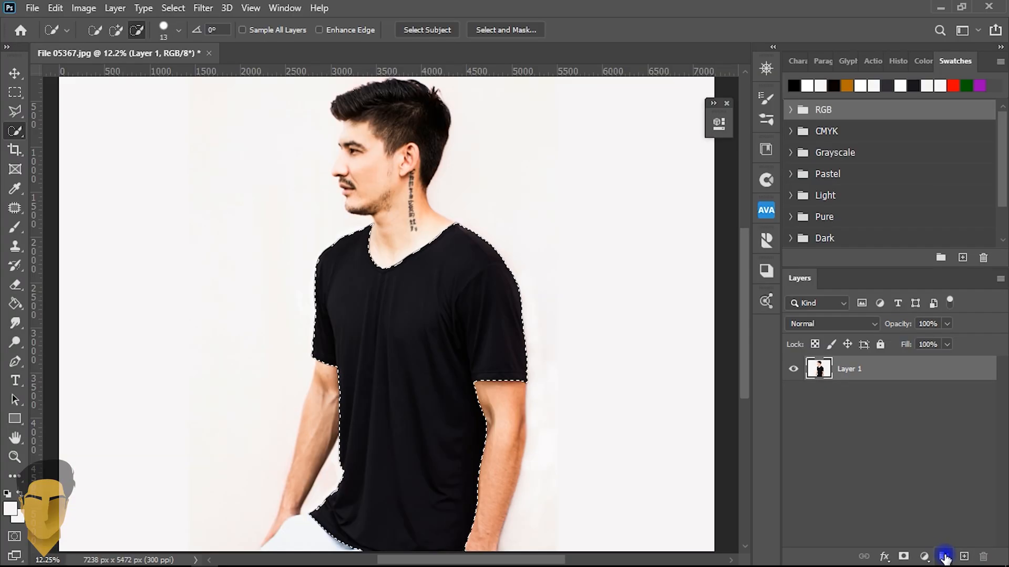
# Create a new layer group and mask it with the T-shirt selection.
pyautogui.click(944, 558)
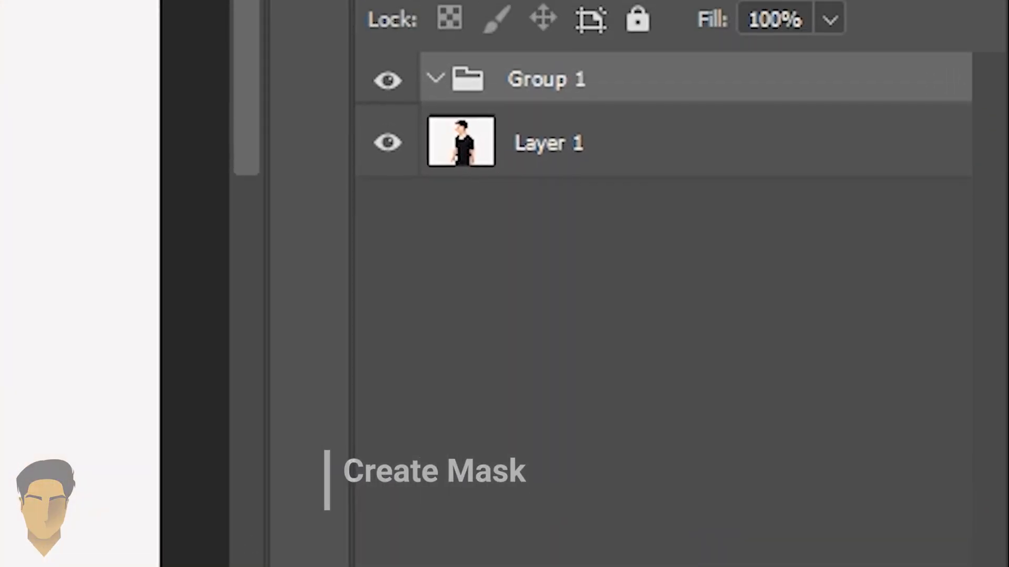
pyautogui.click(904, 557)
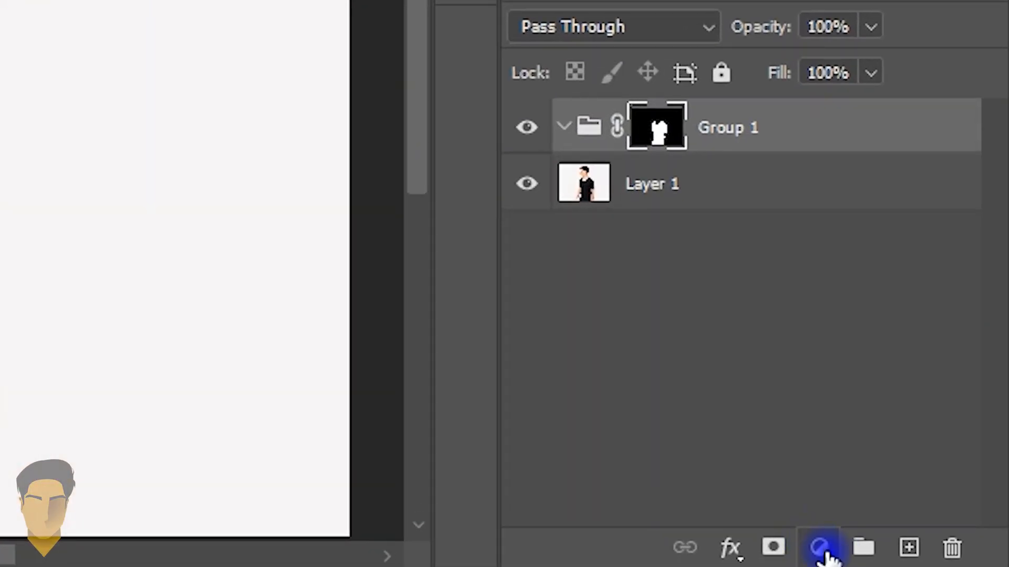
# Add a Selective Color adjustment layer inside the masked group and set Black to -100% for the Reds.
pyautogui.click(821, 549)
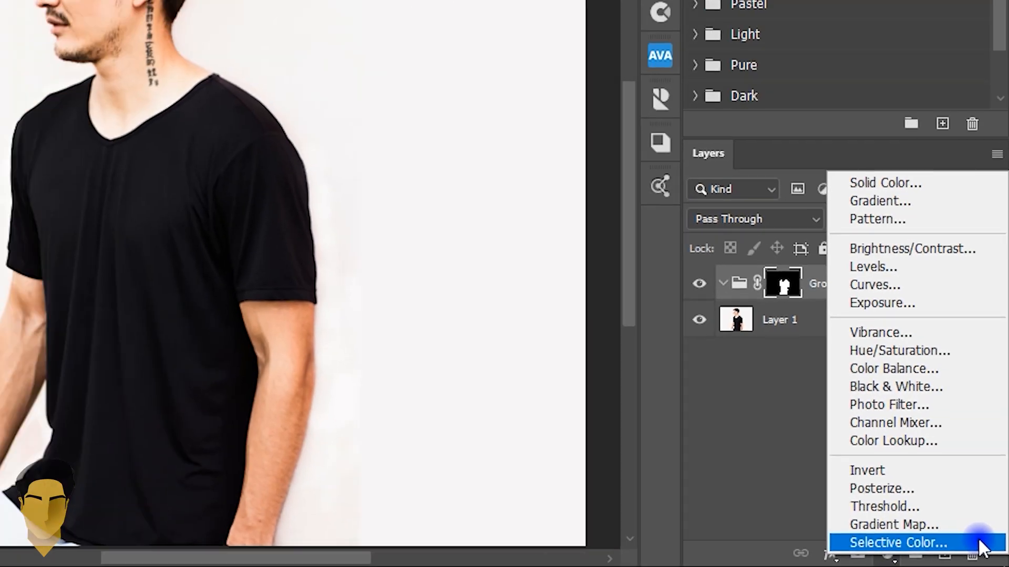
pyautogui.click(979, 541)
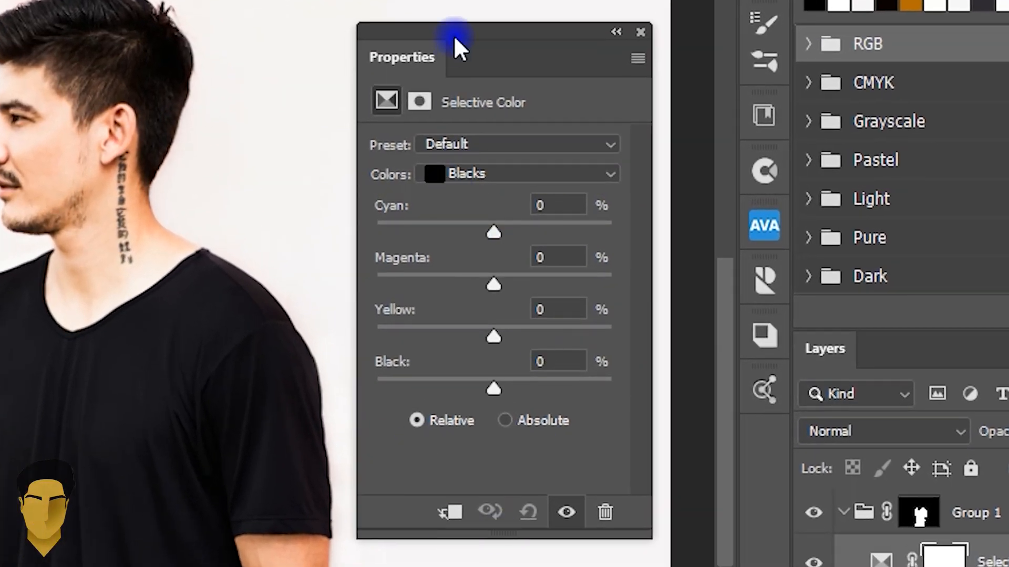
pyautogui.click(595, 177)
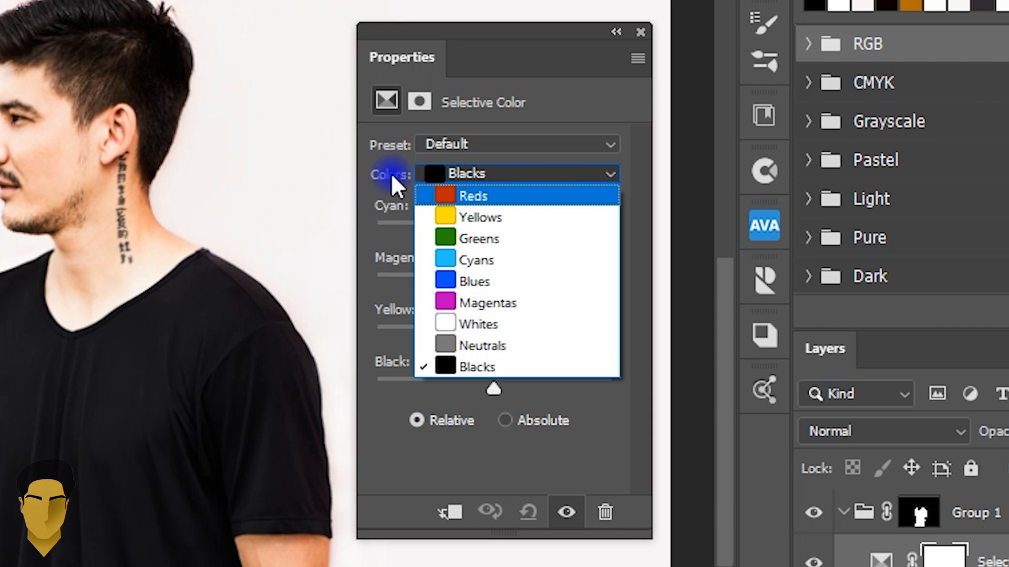
pyautogui.click(479, 195)
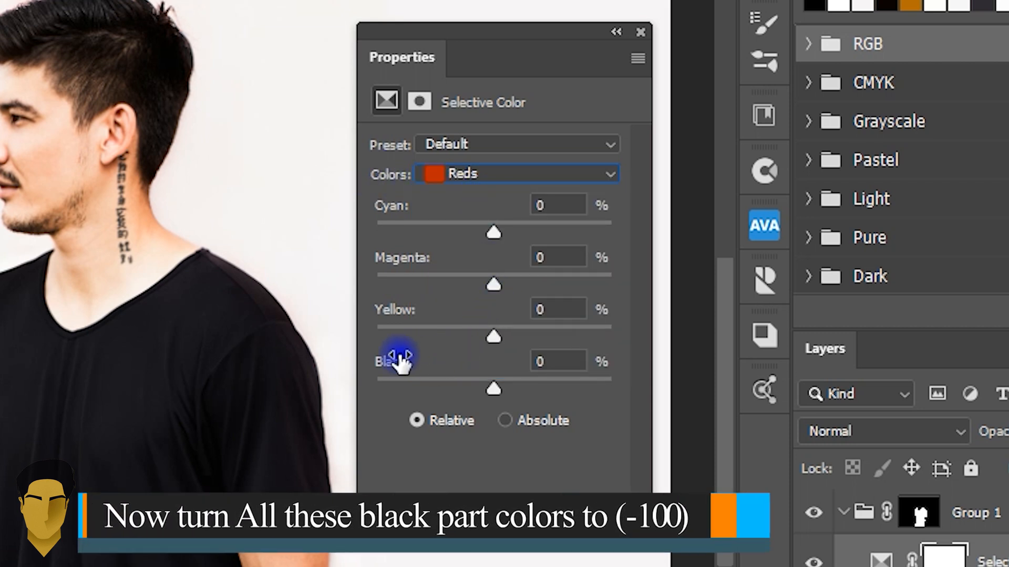
pyautogui.moveTo(499, 391); pyautogui.dragTo(361, 372)
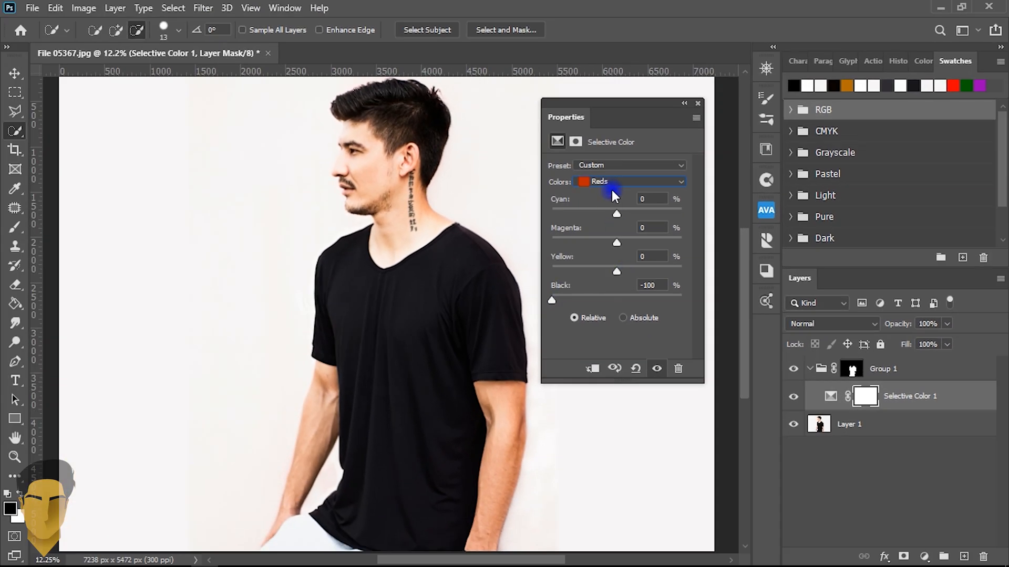
# Set Black to -100% for each of the color ranges from Yellows through Neutrals in the Selective Color adjustment.
pyautogui.click(566, 178)
pyautogui.click(556, 192)
pyautogui.click(630, 181)
pyautogui.click(609, 192)
pyautogui.click(630, 182)
pyautogui.click(624, 192)
pyautogui.click(630, 182)
pyautogui.click(628, 192)
pyautogui.click(630, 181)
pyautogui.click(609, 261)
pyautogui.click(646, 181)
pyautogui.click(644, 192)
pyautogui.click(630, 181)
pyautogui.click(643, 192)
pyautogui.moveTo(617, 297); pyautogui.dragTo(544, 298)
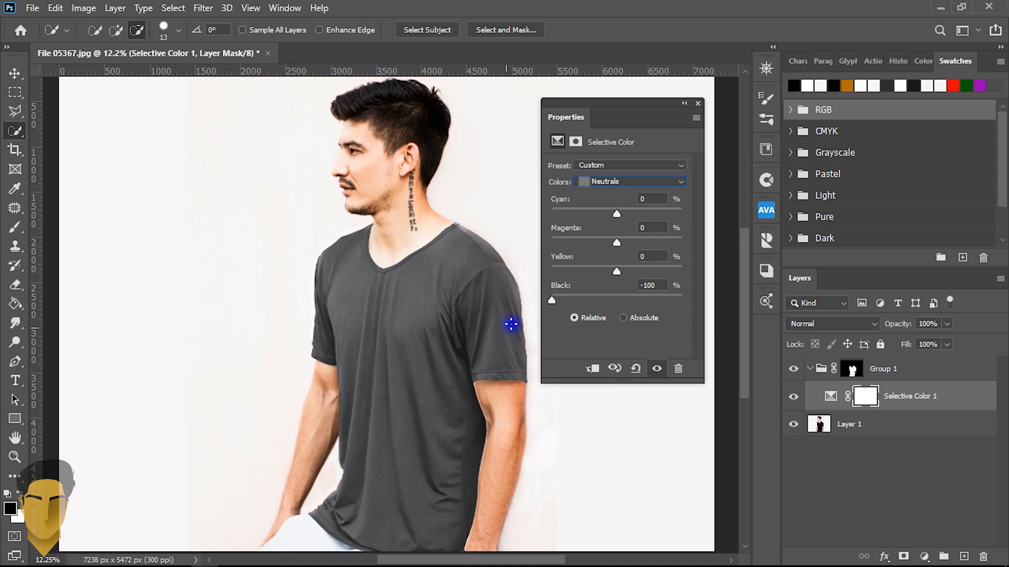
# Lower the Black amount of the Blacks range to lighten the shirt to medium gray, and collapse the adjustment's properties.
pyautogui.click(631, 182)
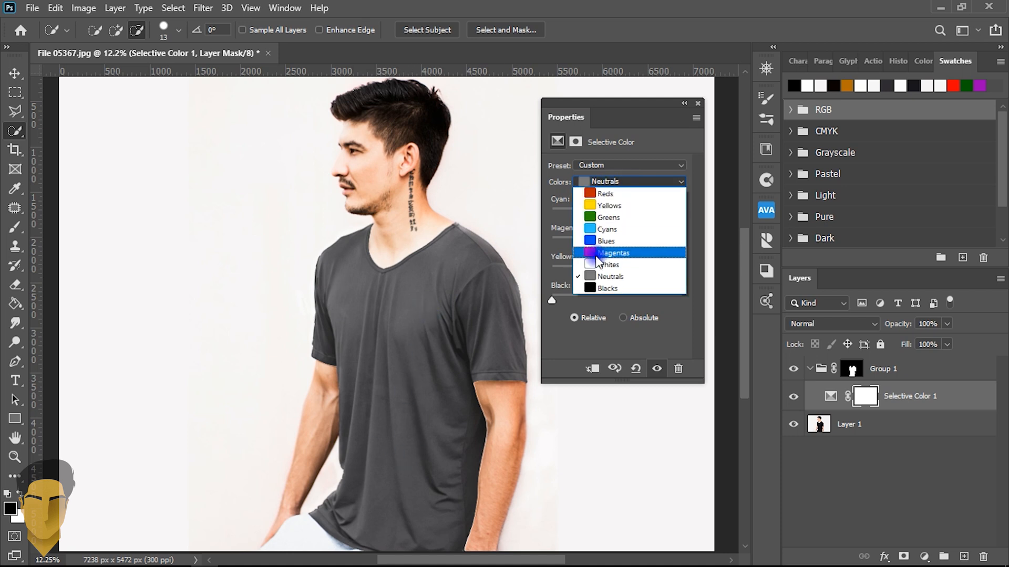
pyautogui.click(599, 284)
pyautogui.moveTo(603, 294)
pyautogui.mouseDown()
pyautogui.moveTo(609, 303)
pyautogui.moveTo(599, 296)
pyautogui.mouseUp()
pyautogui.click(647, 289)
pyautogui.click(684, 103)
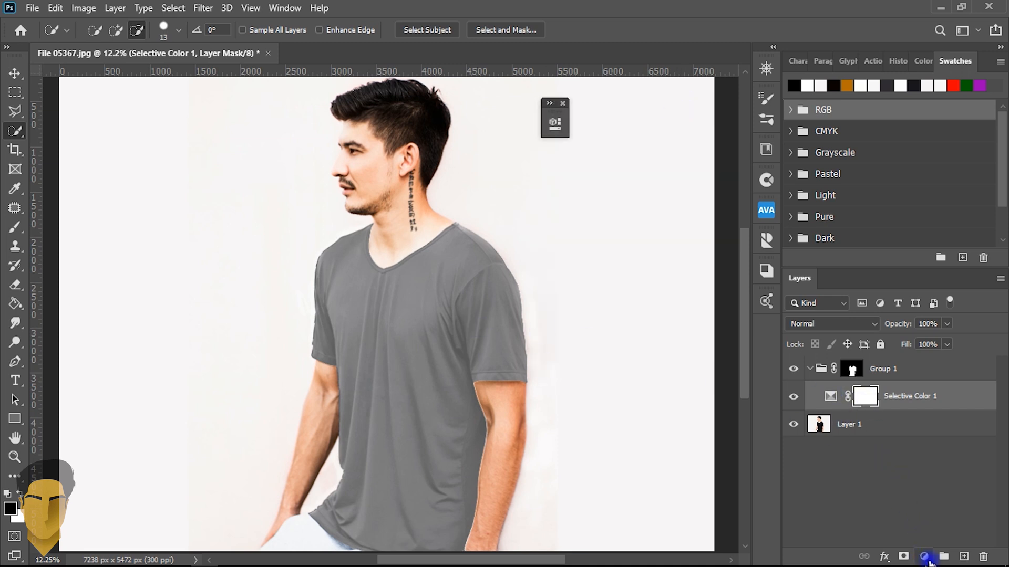
# Add a Levels adjustment above the Selective Color layer with RGB midtone input 1.27 and white input 149.
pyautogui.click(925, 558)
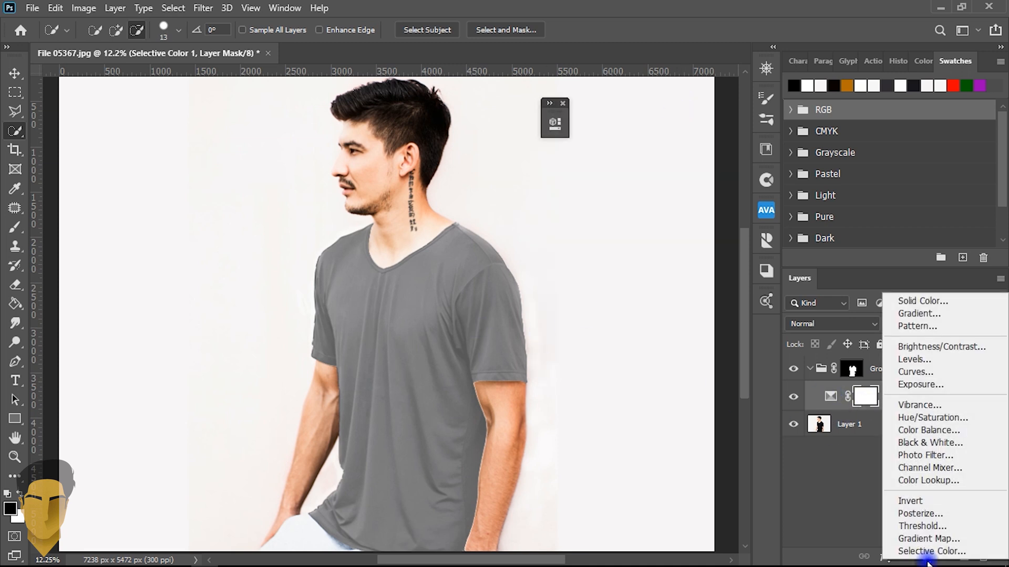
pyautogui.click(922, 358)
pyautogui.moveTo(493, 124); pyautogui.dragTo(641, 109)
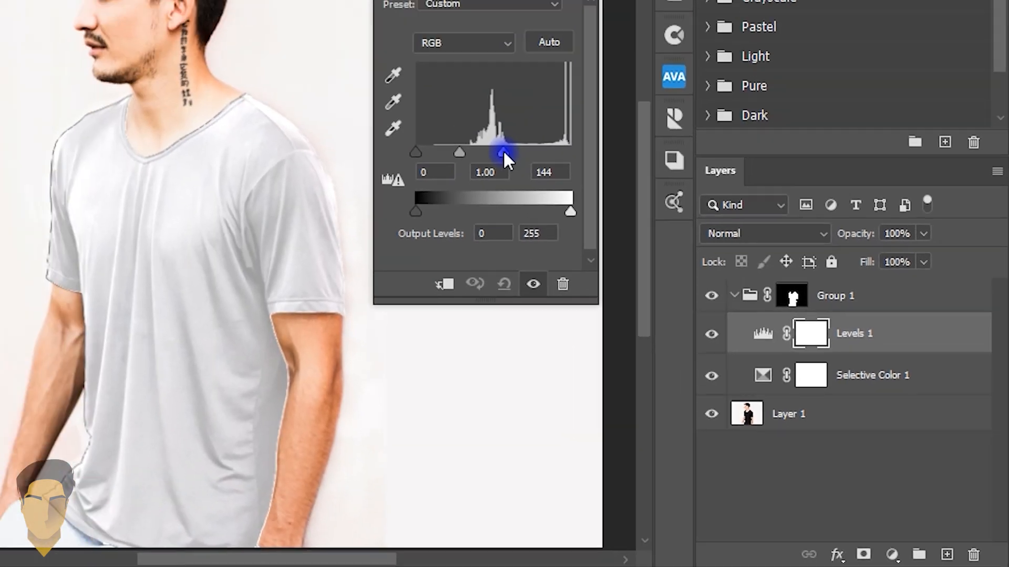
pyautogui.moveTo(642, 265); pyautogui.dragTo(645, 265)
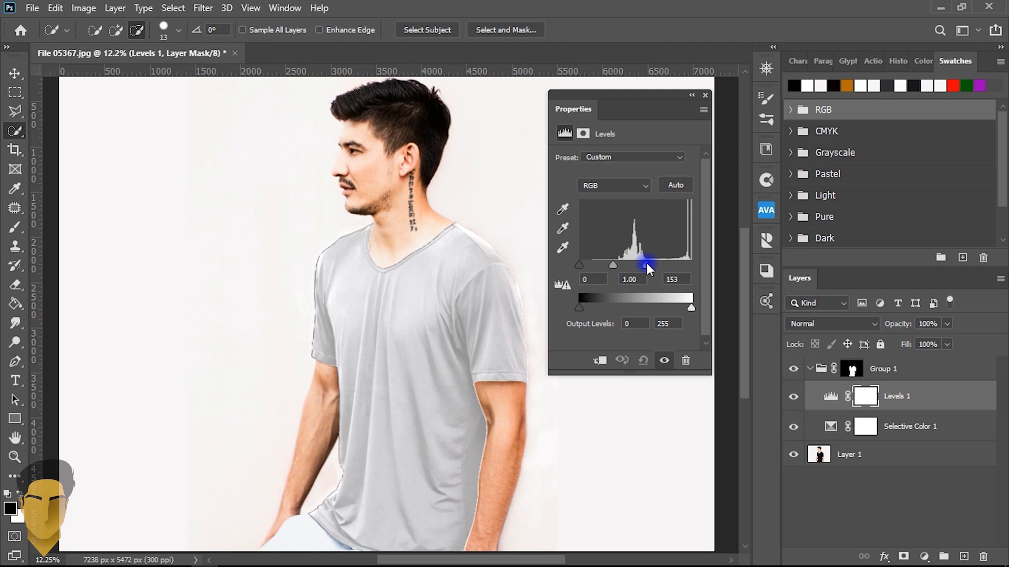
pyautogui.moveTo(620, 265); pyautogui.dragTo(612, 264)
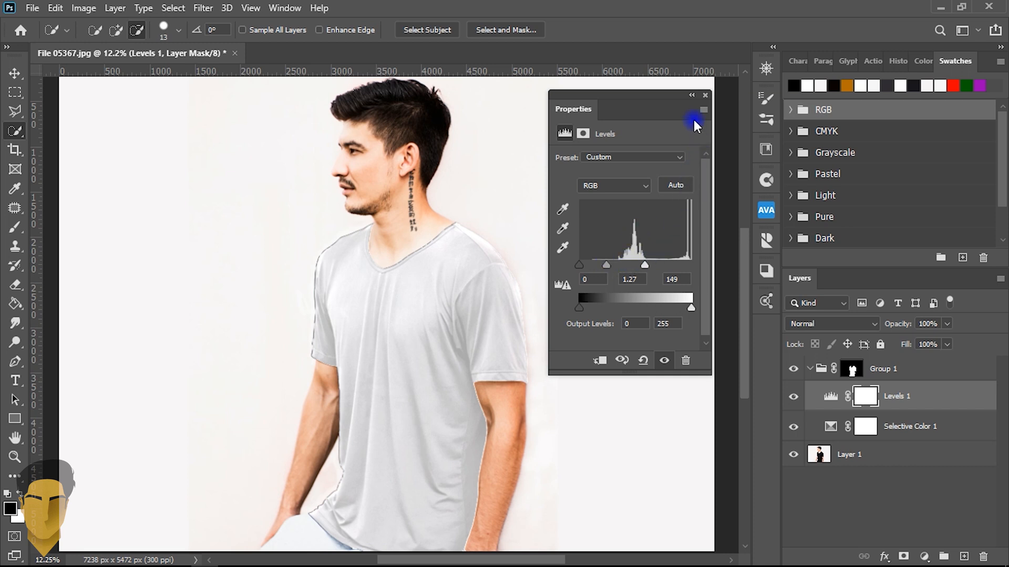
pyautogui.click(692, 96)
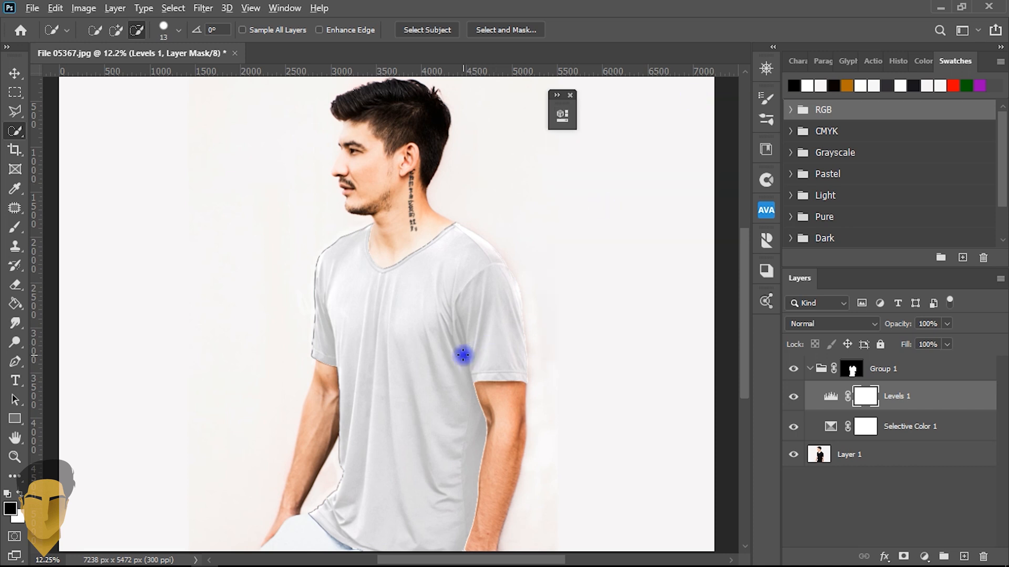
pyautogui.scroll(-2, 463, 355)
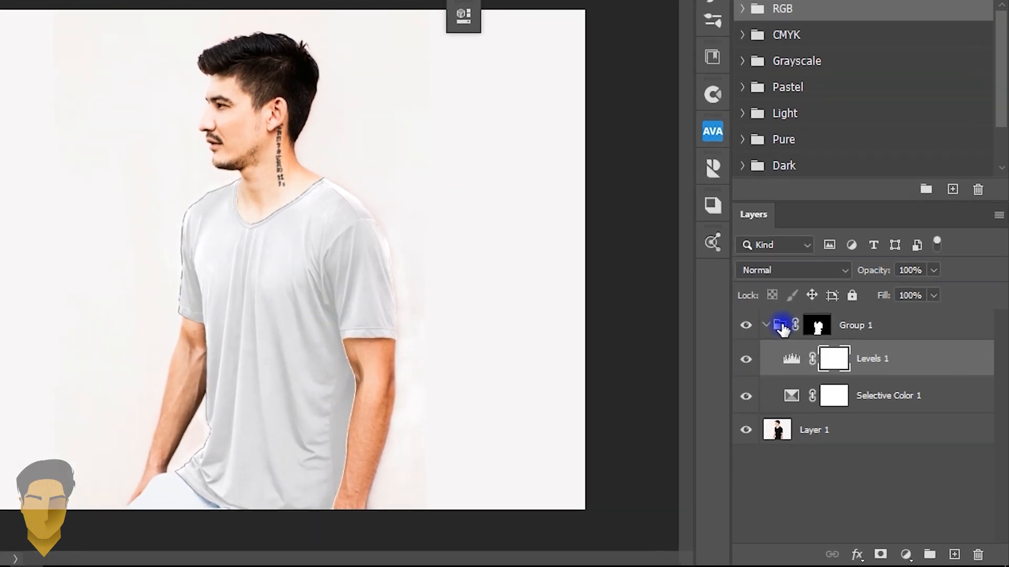
# Stamp all visible layers into a new layer above Group 1, and collapse and hide Group 1.
pyautogui.click(882, 369)
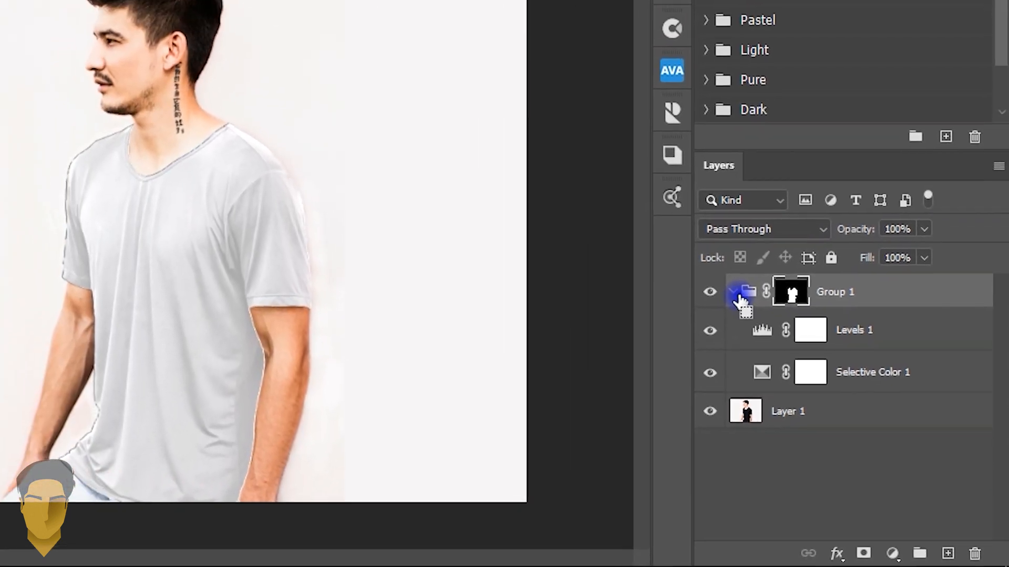
pyautogui.hotkey('ctrl', 'shift', 'alt', 'e')
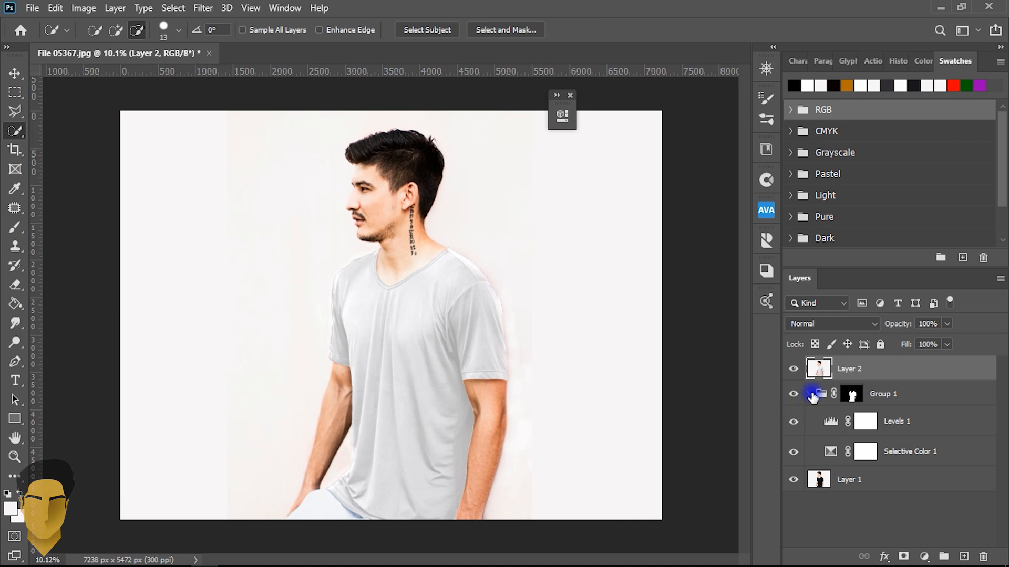
pyautogui.click(810, 394)
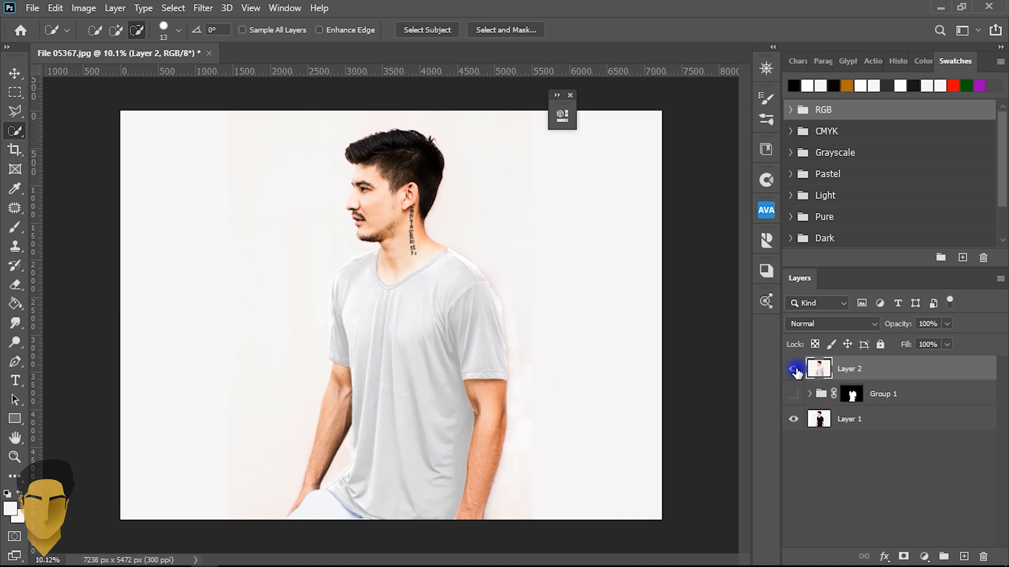
# Toggle the visibility of the stamped layer repeatedly to compare the light shirt with the original black one.
pyautogui.click(794, 369)
pyautogui.click(795, 370)
pyautogui.click(795, 370)
pyautogui.click(795, 370)
pyautogui.click(795, 370)
pyautogui.click(795, 370)
pyautogui.scroll(2, 332, 363)
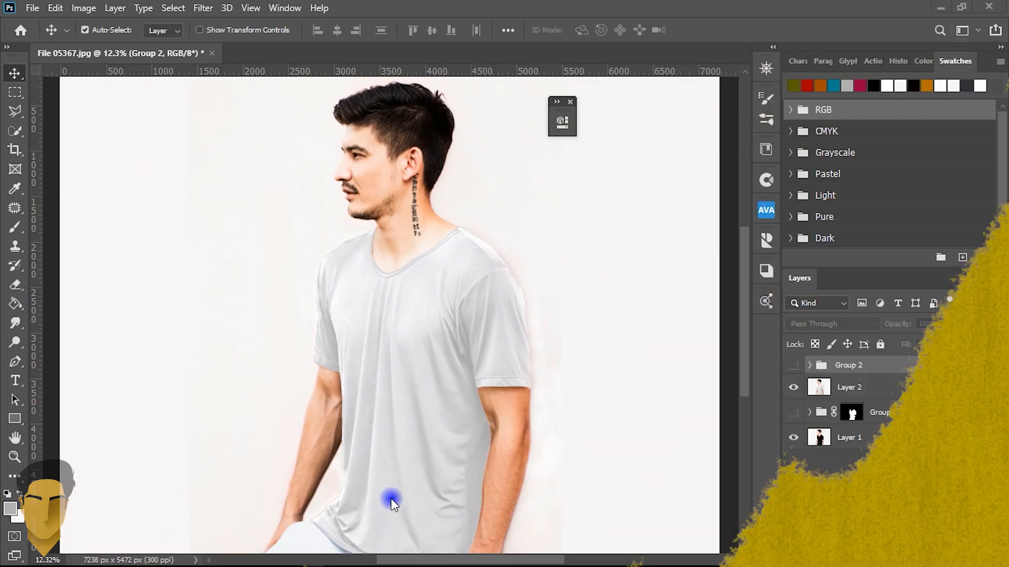
# Show and expand Group 2, and preview its gradient map shirt colors one at a time.
pyautogui.click(793, 367)
pyautogui.click(808, 366)
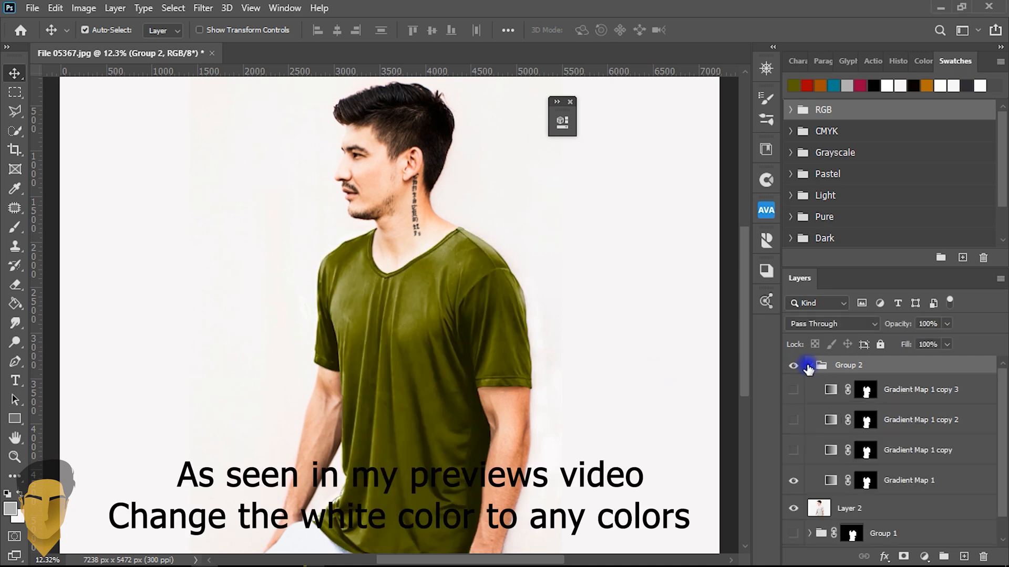
pyautogui.click(794, 481)
pyautogui.click(793, 451)
pyautogui.click(793, 451)
pyautogui.click(793, 420)
pyautogui.click(793, 421)
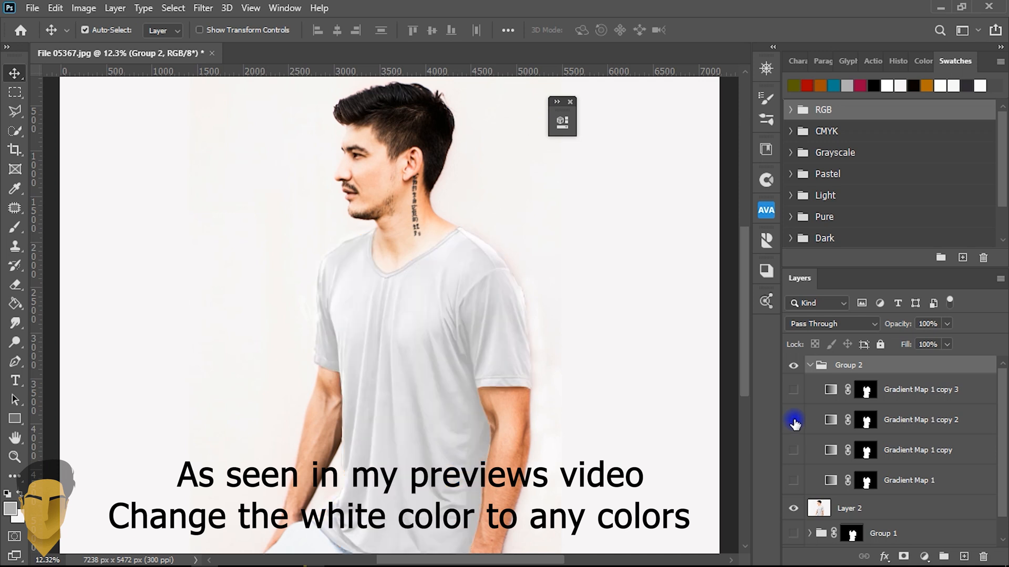
# Show Gradient Map 1 copy 3 and set its gradient's color stop at location 90 to red, hex 8f0104.
pyautogui.click(794, 391)
pyautogui.doubleClick(829, 393)
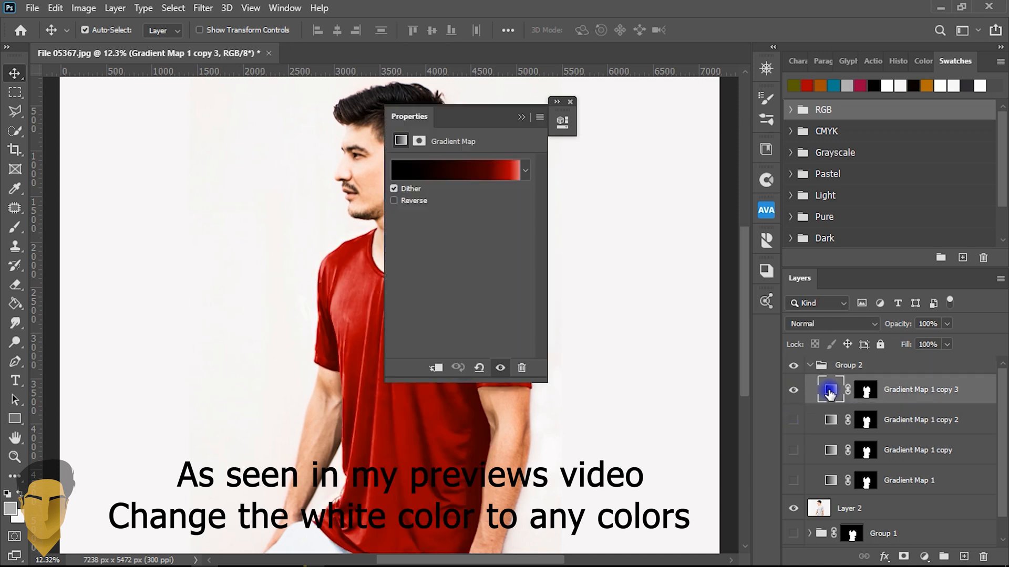
pyautogui.moveTo(505, 115); pyautogui.dragTo(681, 94)
pyautogui.click(654, 156)
pyautogui.click(950, 348)
pyautogui.click(746, 408)
pyautogui.moveTo(823, 306); pyautogui.dragTo(822, 120)
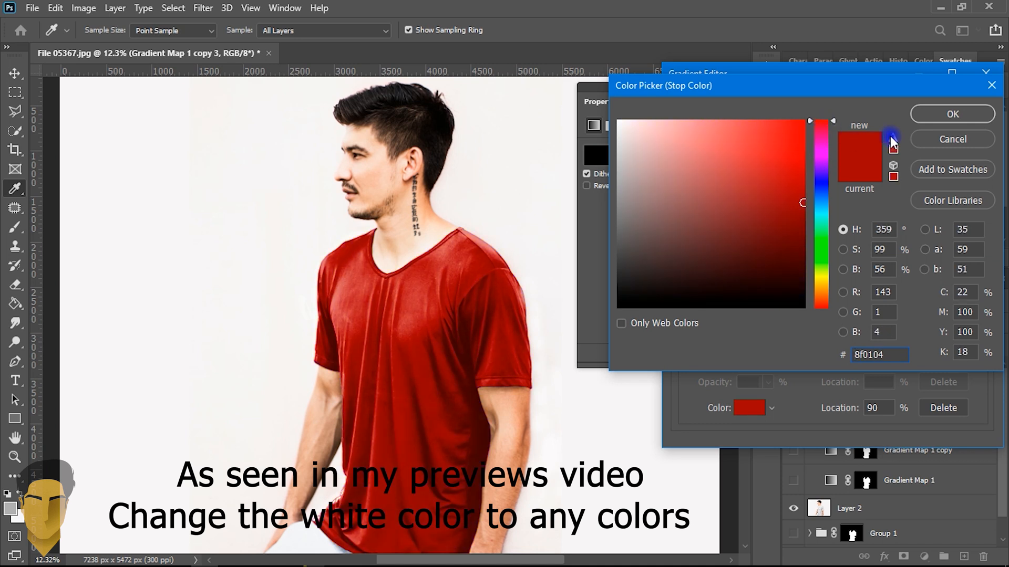
pyautogui.click(923, 118)
pyautogui.click(953, 109)
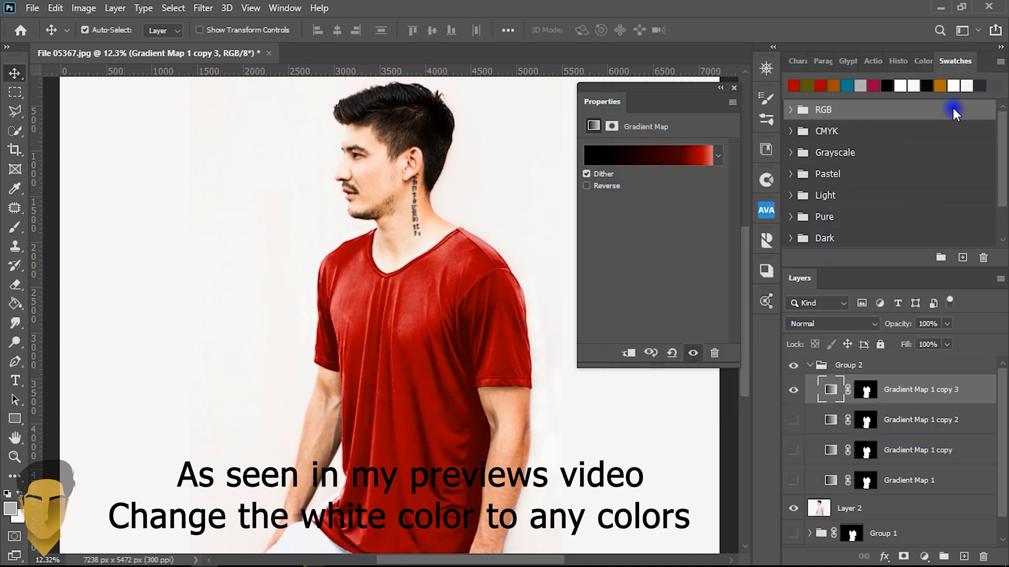
# Collapse the gradient map's properties, and collapse and hide Group 2.
pyautogui.click(720, 87)
pyautogui.click(809, 365)
pyautogui.click(801, 368)
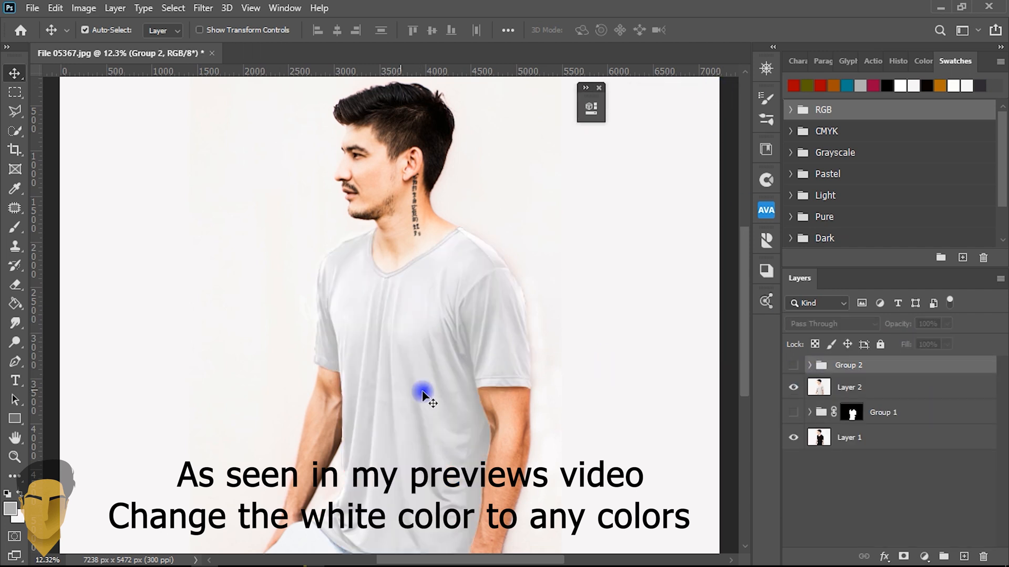
pyautogui.hotkey('ctrl', 'v')
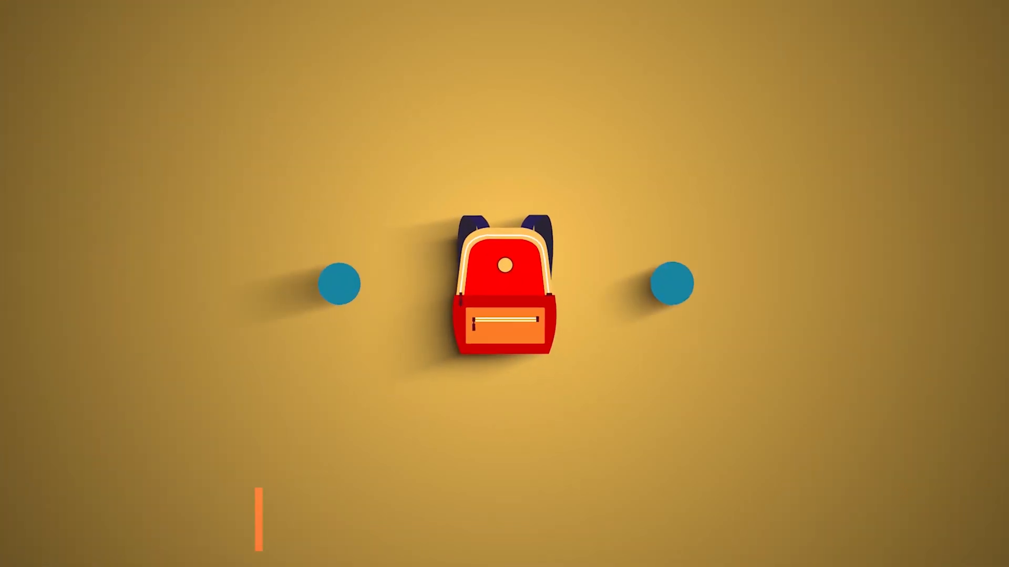